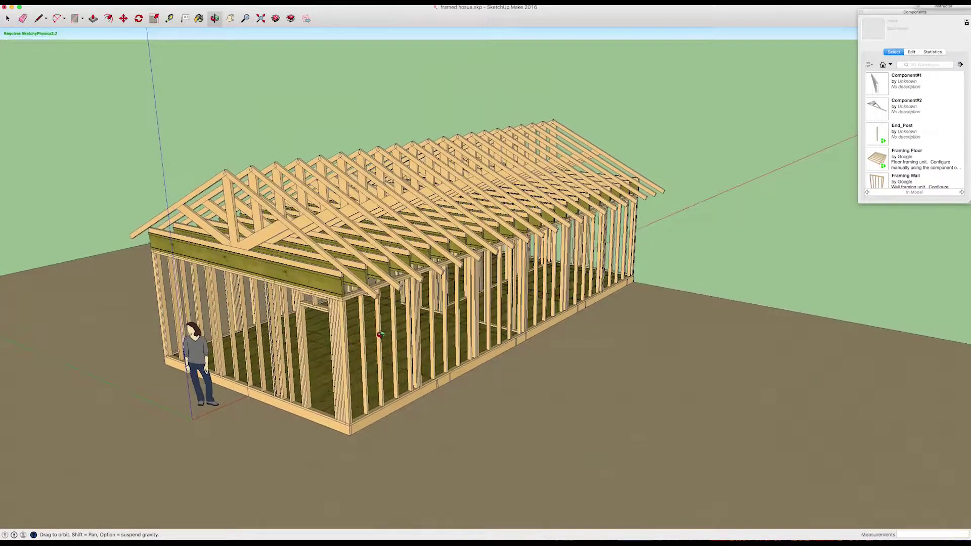
# Examine the framed house from several distances and angles, selecting one stud in the long side wall
pyautogui.press('space')
pyautogui.scroll(-2, 368, 368)
pyautogui.scroll(5, 378, 365)
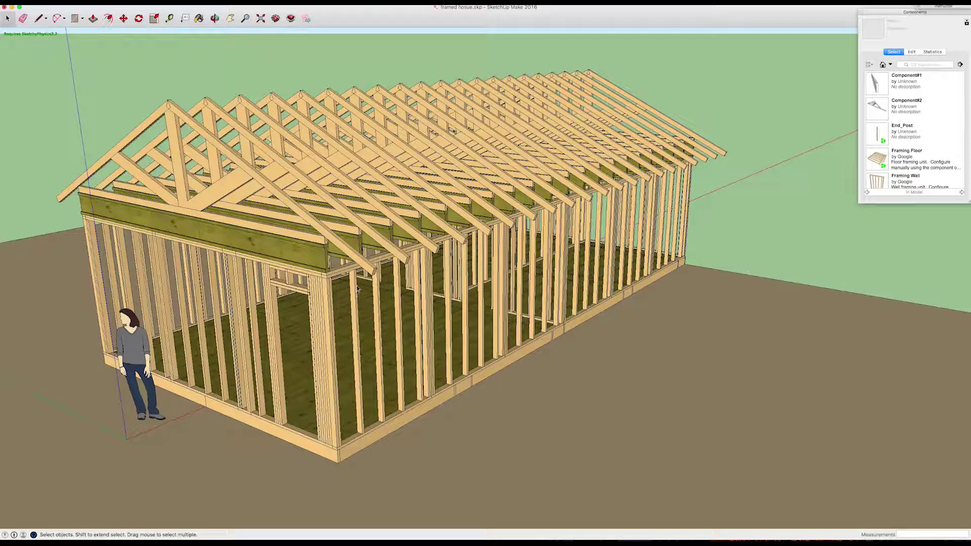
pyautogui.click(353, 286)
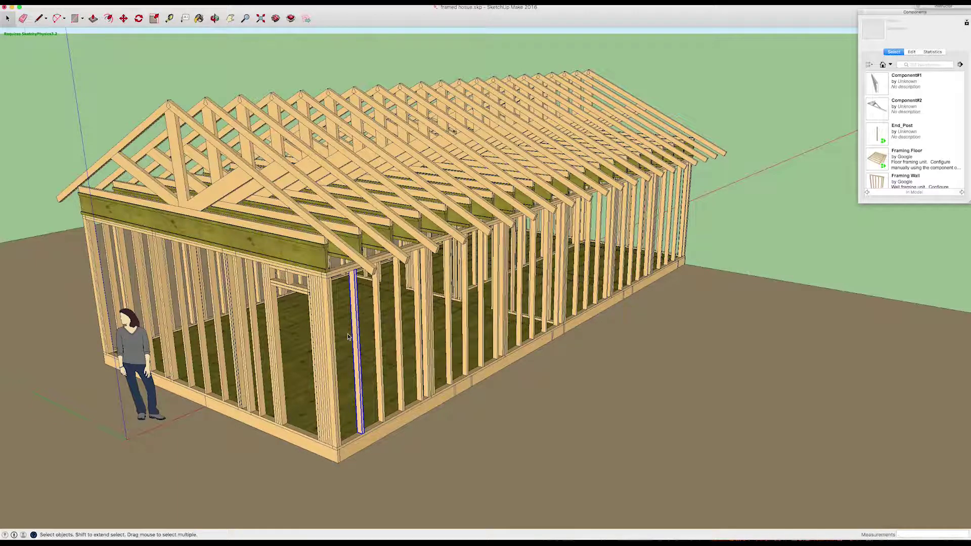
pyautogui.scroll(-4, 348, 337)
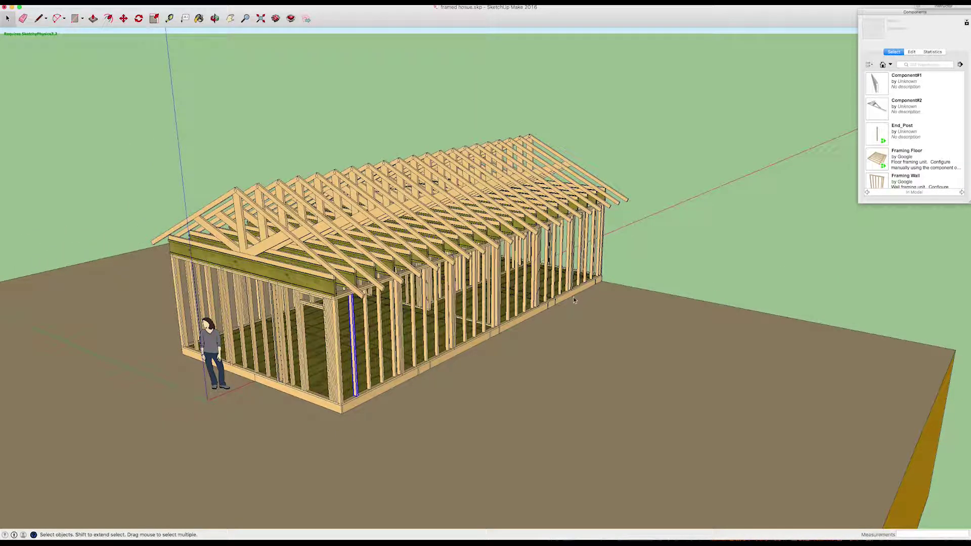
pyautogui.moveTo(575, 301); pyautogui.dragTo(623, 270, button='middle')
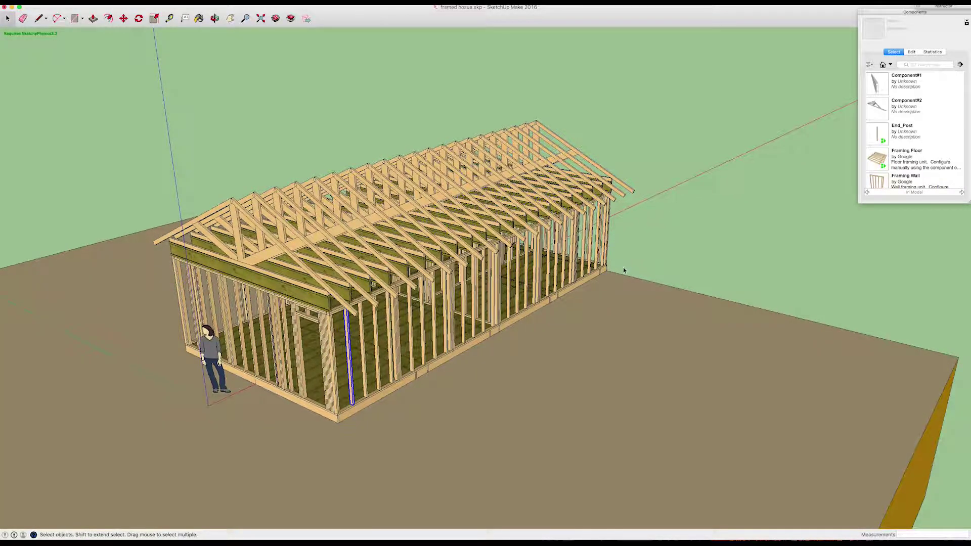
pyautogui.scroll(2, 627, 268)
pyautogui.scroll(2, 635, 269)
pyautogui.scroll(-5, 635, 269)
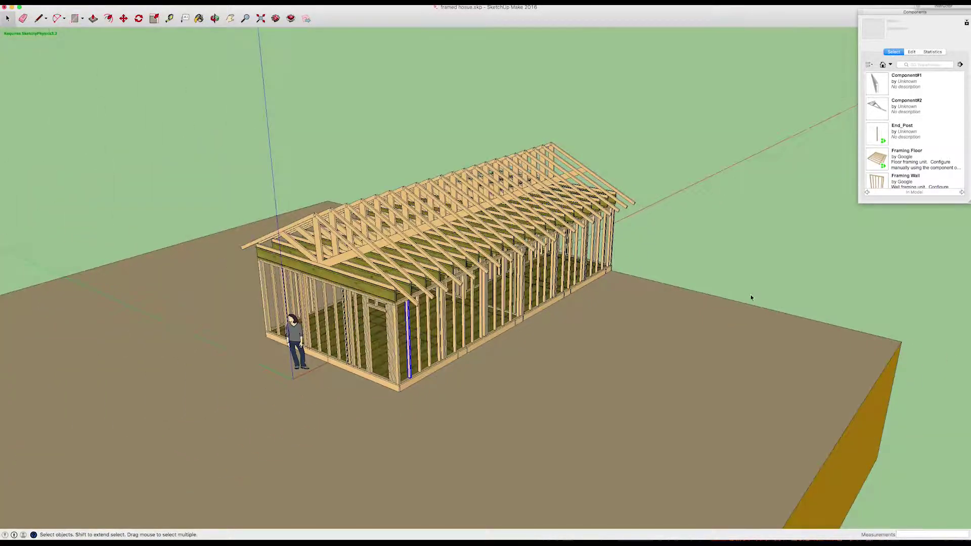
# Draw a small rectangle beside the house's far corner and extrude it upwards about 2' 1/4" into a post
pyautogui.scroll(3, 607, 264)
pyautogui.scroll(6, 594, 256)
pyautogui.moveTo(541, 258)
pyautogui.mouseDown(button='middle')
pyautogui.moveTo(524, 255)
pyautogui.moveTo(568, 283)
pyautogui.mouseUp(button='middle')
pyautogui.click(75, 18)
pyautogui.click(550, 259)
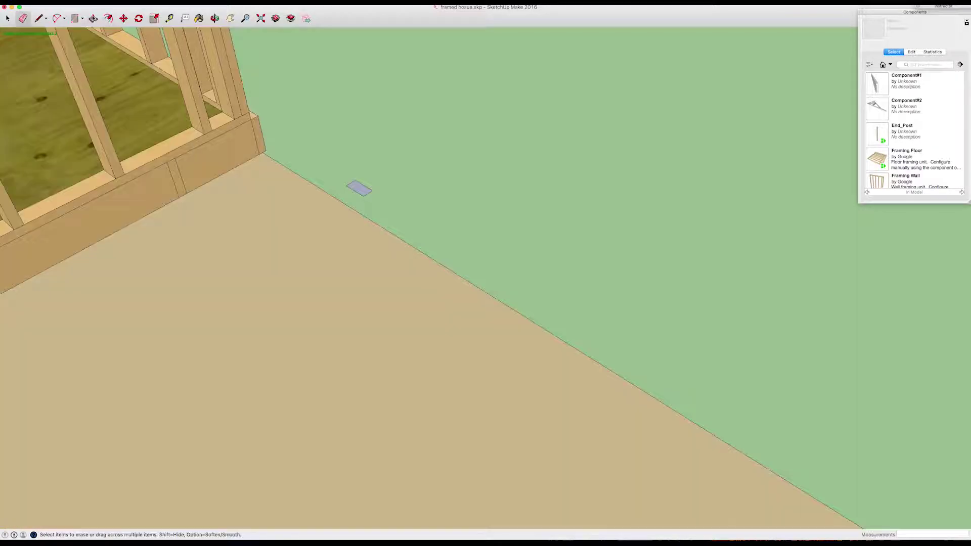
pyautogui.click(93, 18)
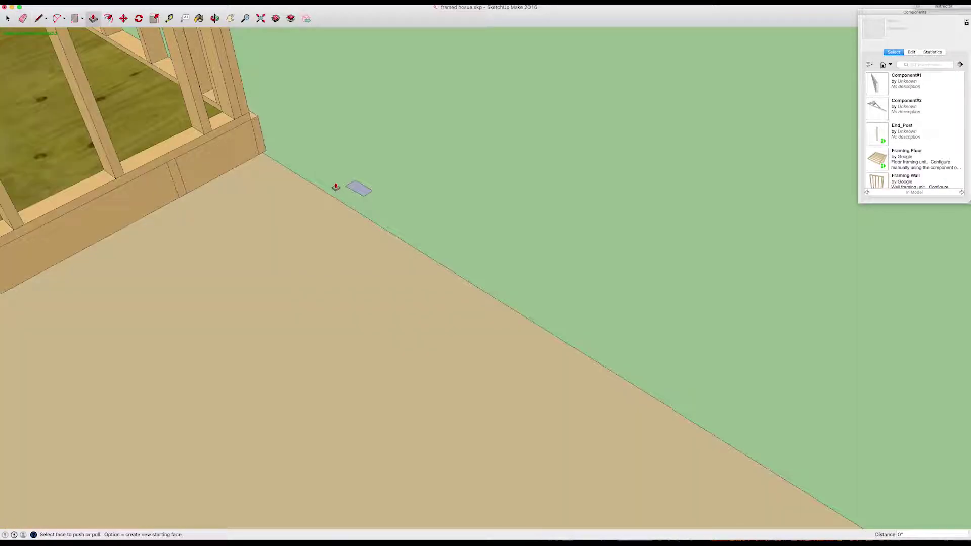
pyautogui.click(364, 195)
pyautogui.click(336, 66)
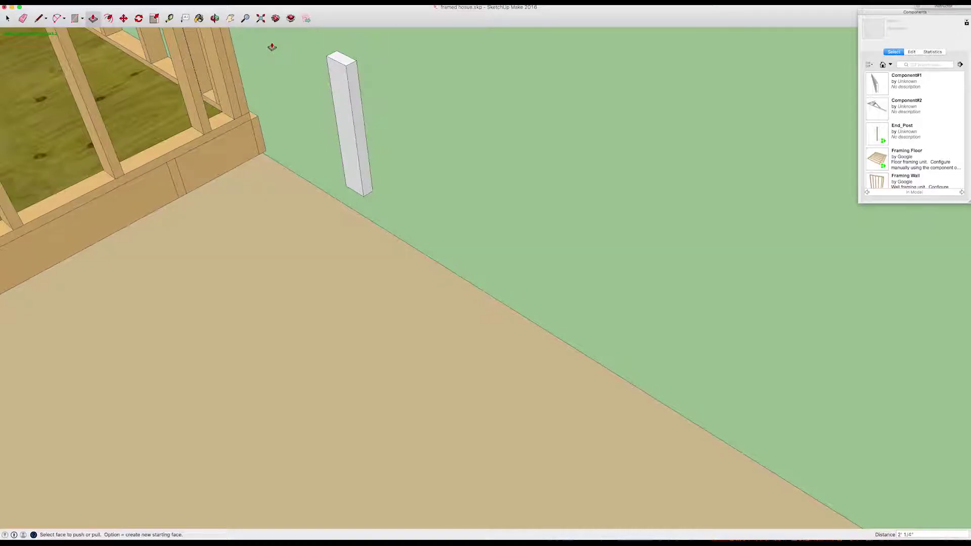
# Turn the whole post into a component with the default name and options, replacing the selection
pyautogui.scroll(3, 235, 83)
pyautogui.scroll(-3, 234, 96)
pyautogui.scroll(3, 234, 96)
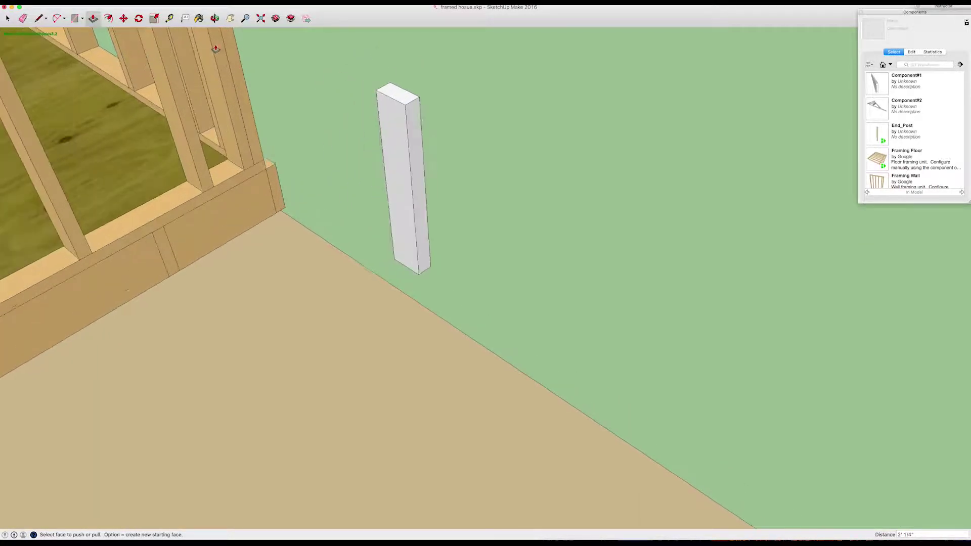
pyautogui.click(8, 18)
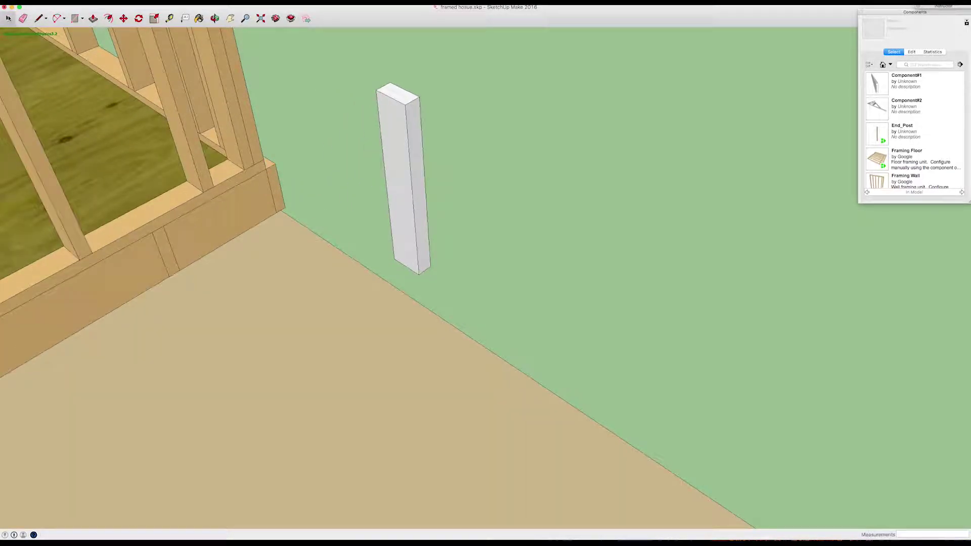
pyautogui.moveTo(375, 209); pyautogui.dragTo(388, 223, button='middle')
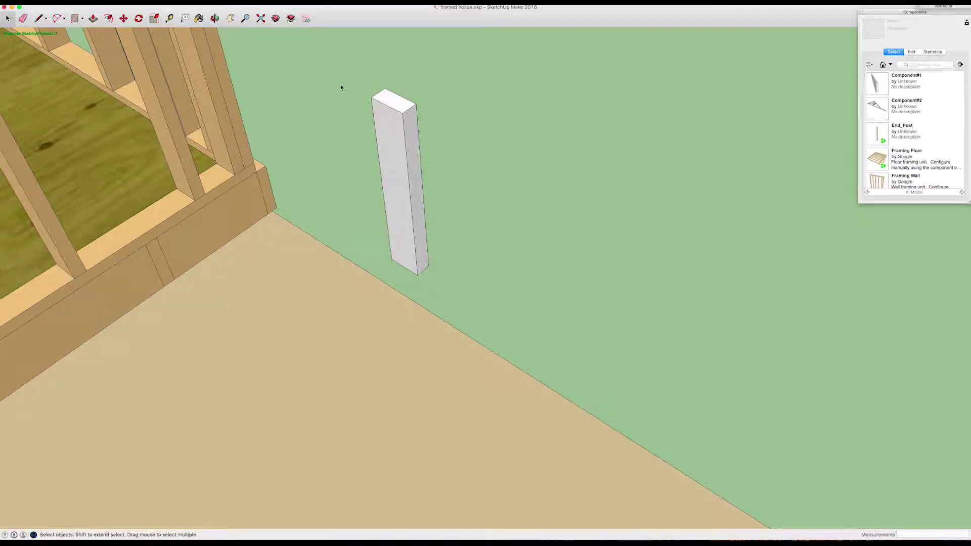
pyautogui.moveTo(341, 61); pyautogui.dragTo(493, 310)
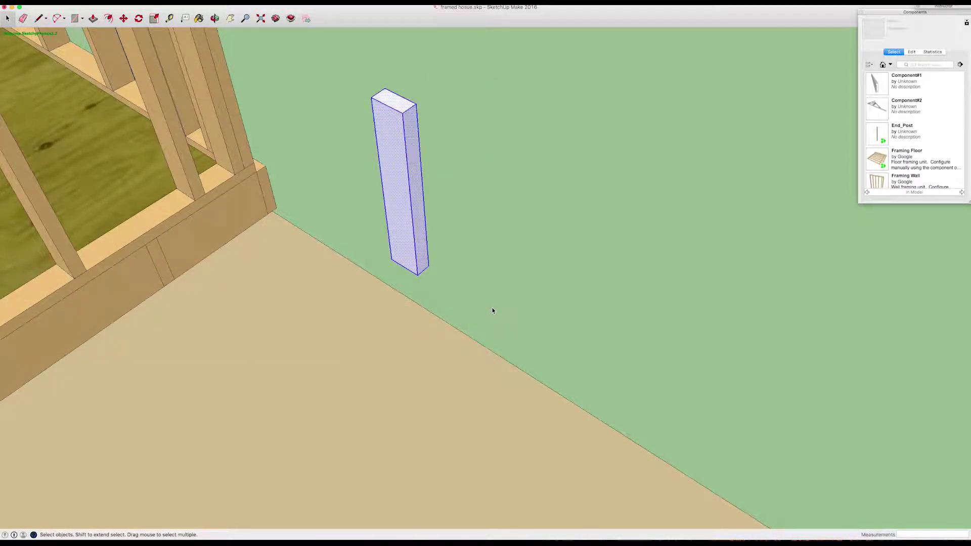
pyautogui.rightClick(395, 167)
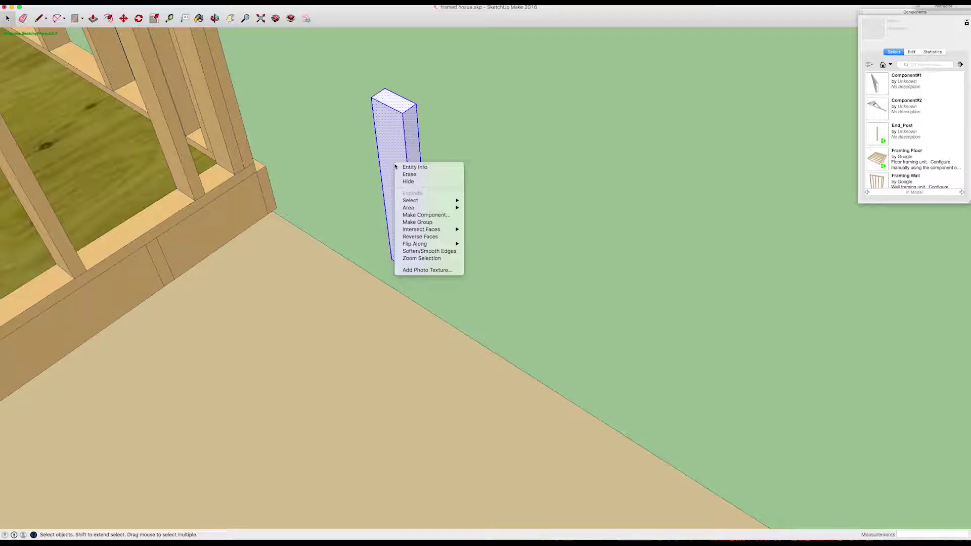
pyautogui.click(421, 216)
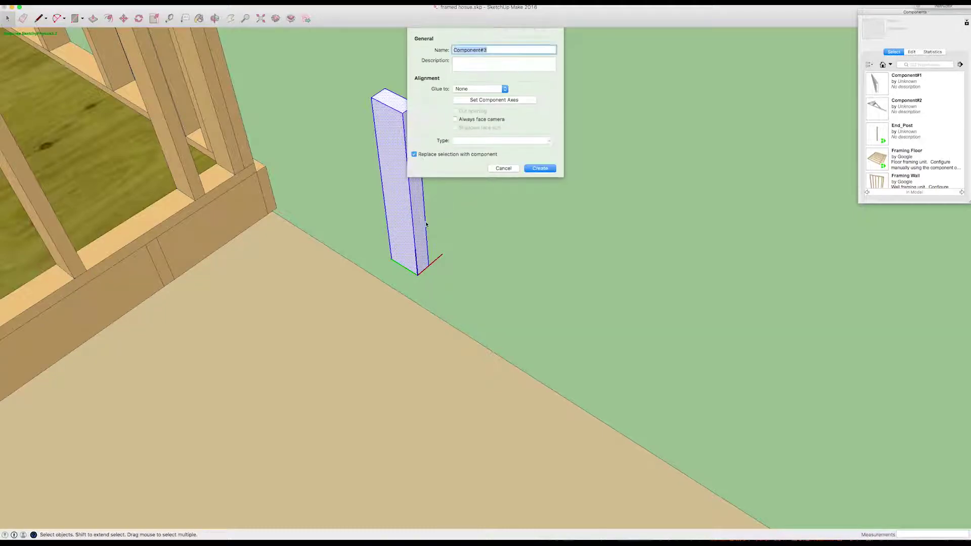
pyautogui.click(540, 168)
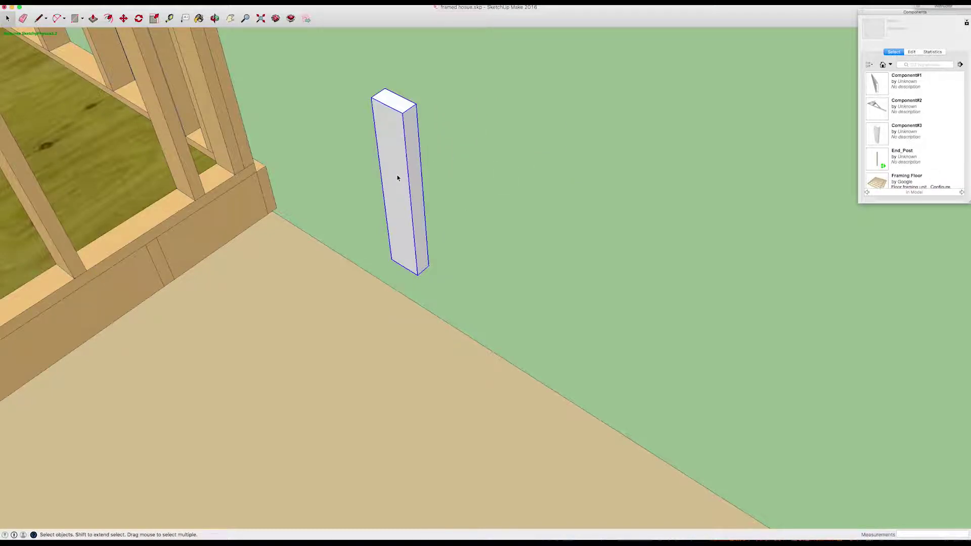
# Add three copies of the component post behind the original, forming a spaced row of four
pyautogui.press('super+v')
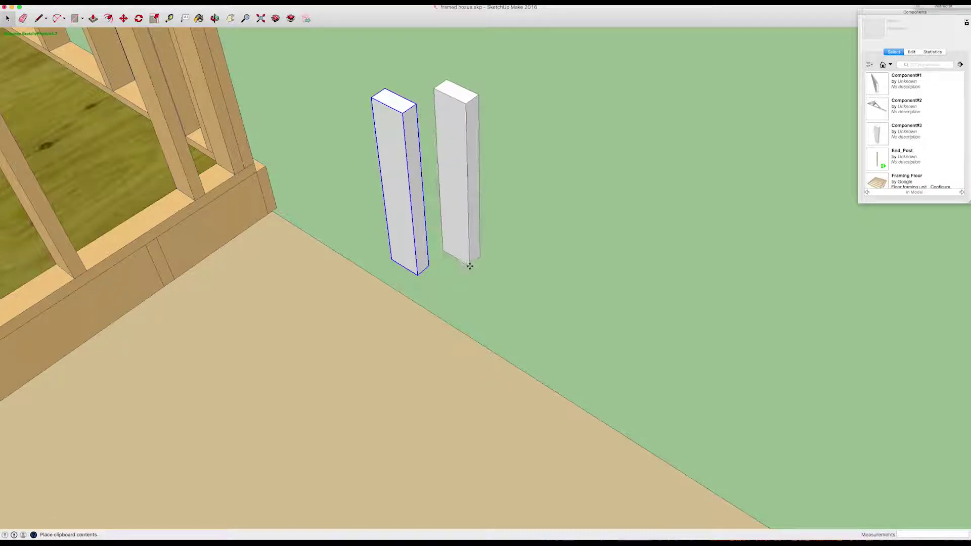
pyautogui.click(447, 251)
pyautogui.click(447, 251)
pyautogui.press('alt')
pyautogui.click(471, 232)
pyautogui.click(466, 233)
pyautogui.press('alt')
pyautogui.click(490, 211)
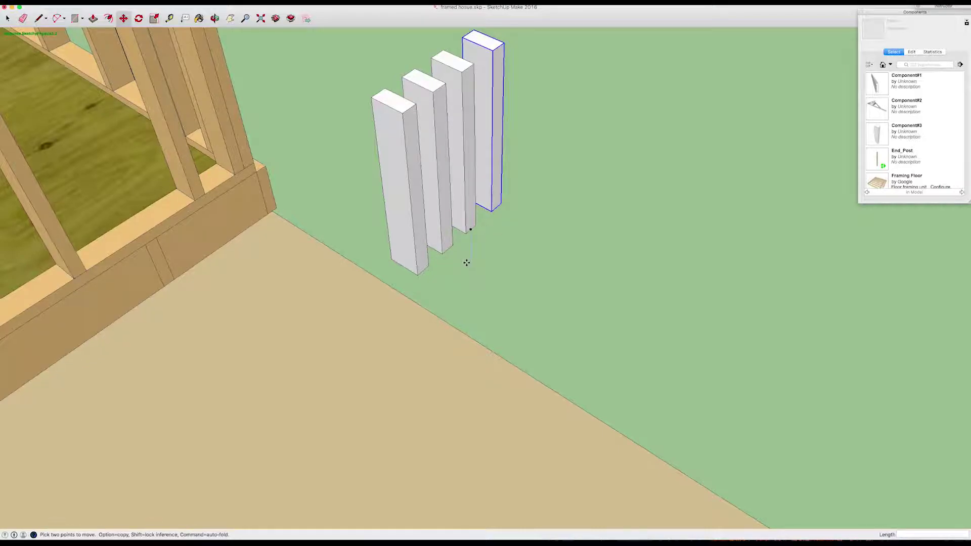
pyautogui.click(7, 19)
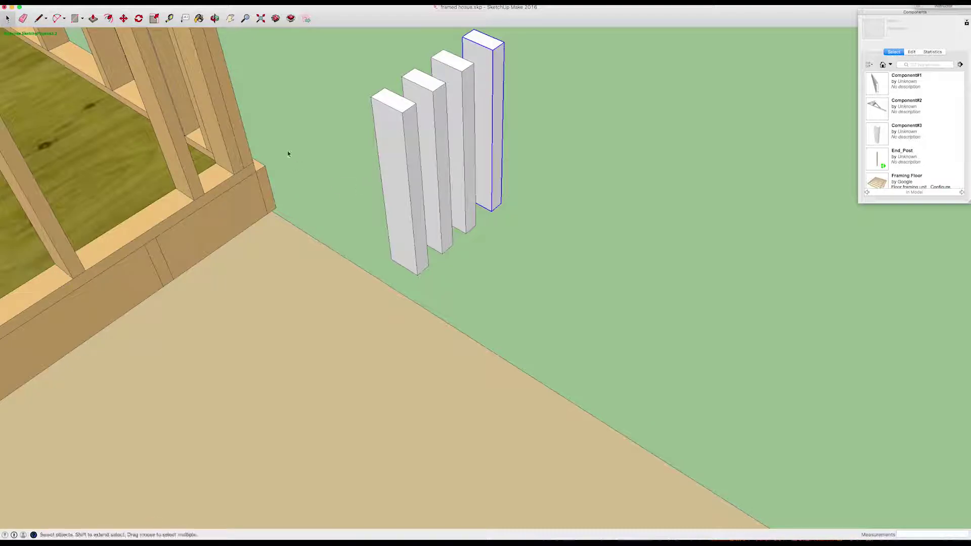
# Draw a second small rectangle beside the component row and extrude it upwards into a post
pyautogui.click(77, 19)
pyautogui.click(473, 305)
pyautogui.click(518, 315)
pyautogui.press('p')
pyautogui.moveTo(490, 308); pyautogui.dragTo(500, 167)
# Select all the geometry of the new post and make it a group
pyautogui.click(8, 19)
pyautogui.tripleClick(459, 339)
pyautogui.moveTo(505, 220); pyautogui.dragTo(602, 256, button='middle')
pyautogui.click(555, 223)
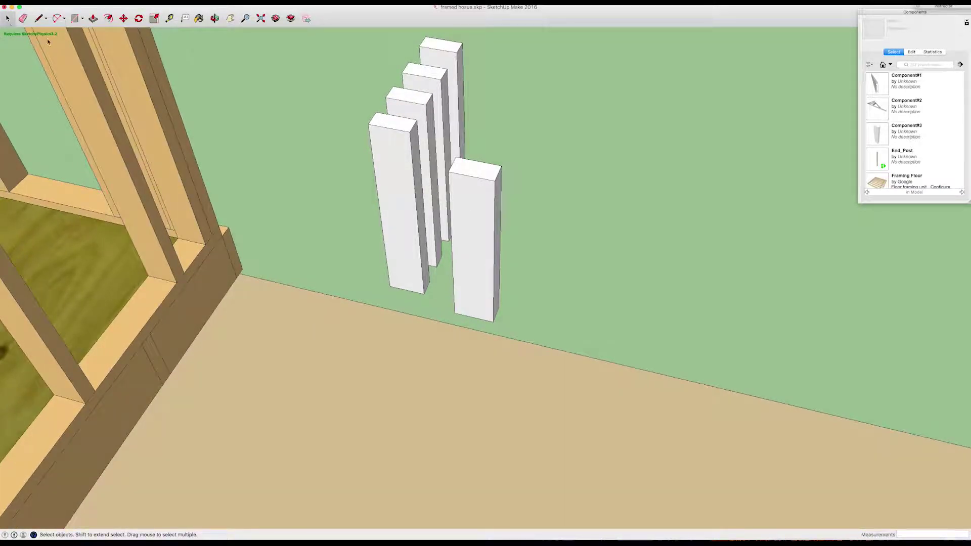
pyautogui.click(476, 206)
pyautogui.moveTo(490, 234)
pyautogui.mouseDown(button='middle')
pyautogui.moveTo(405, 232)
pyautogui.moveTo(487, 226)
pyautogui.mouseUp(button='middle')
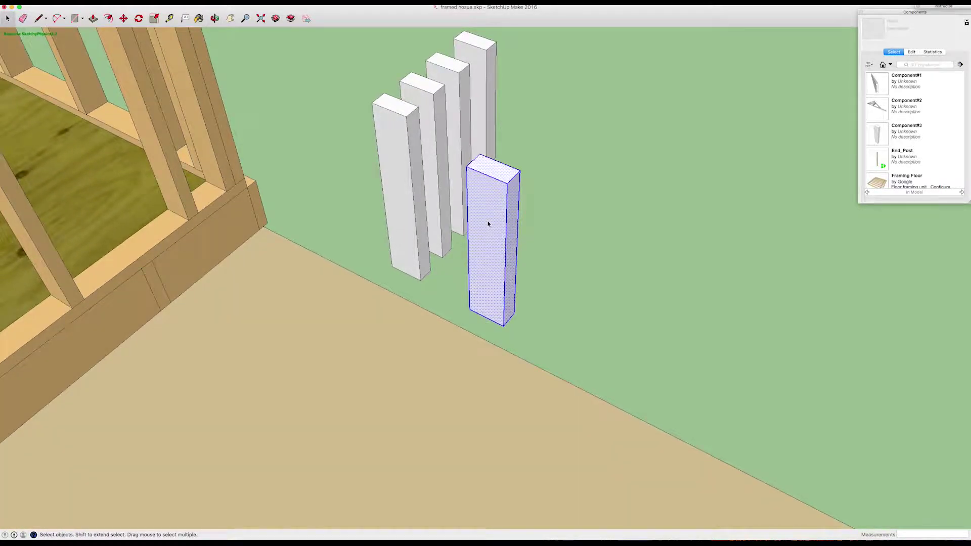
pyautogui.rightClick(489, 213)
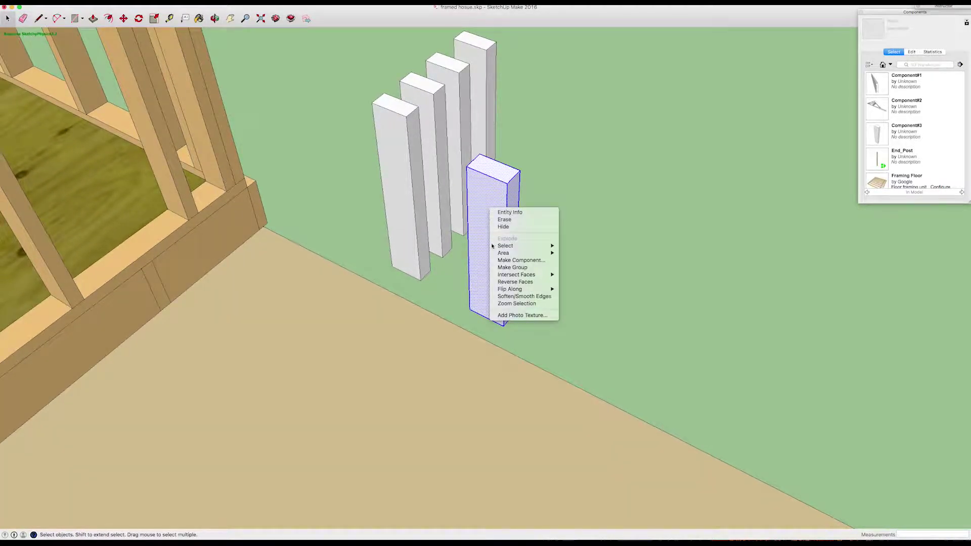
pyautogui.click(507, 268)
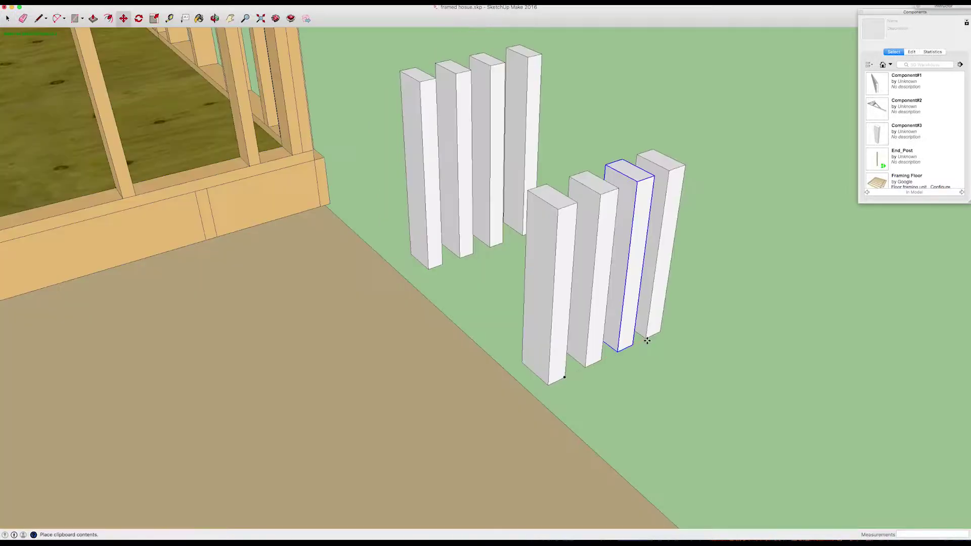
# Complete the row of four grouped posts with the last copy and clear the selection
pyautogui.press('m')
pyautogui.press('space')
pyautogui.click(590, 113)
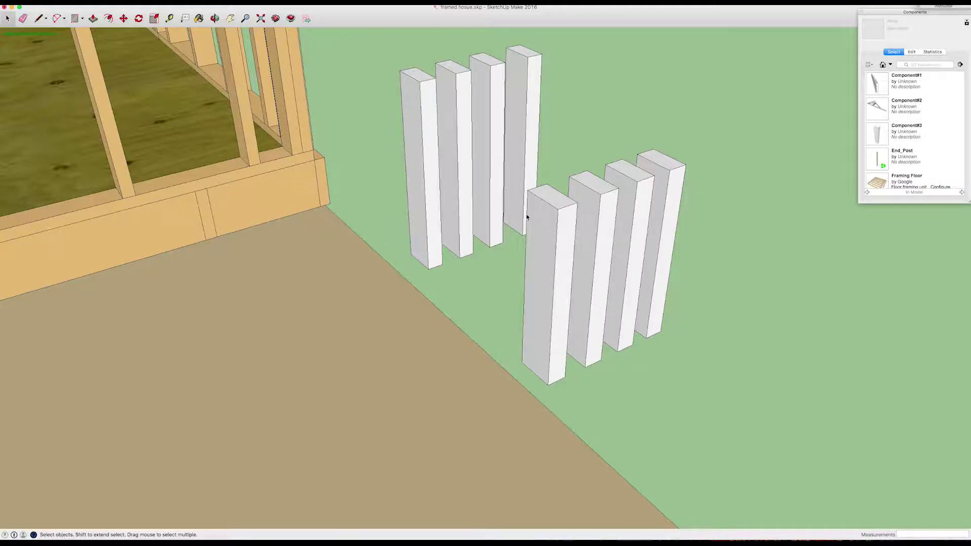
# Select a framed wall section on the long side of the house to inspect it as one object
pyautogui.scroll(-8, 440, 192)
pyautogui.moveTo(450, 199); pyautogui.dragTo(233, 144, button='middle')
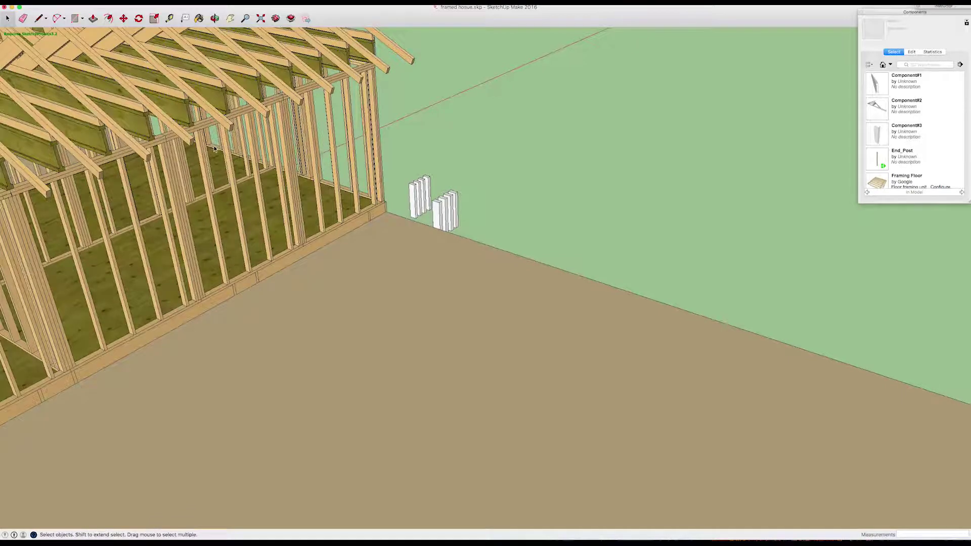
pyautogui.moveTo(213, 182); pyautogui.dragTo(231, 146, button='middle')
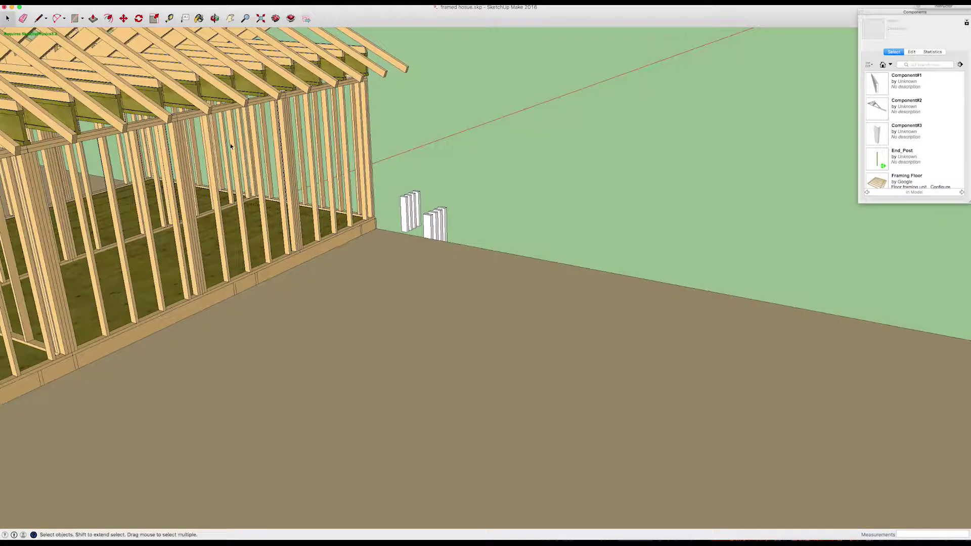
pyautogui.click(219, 155)
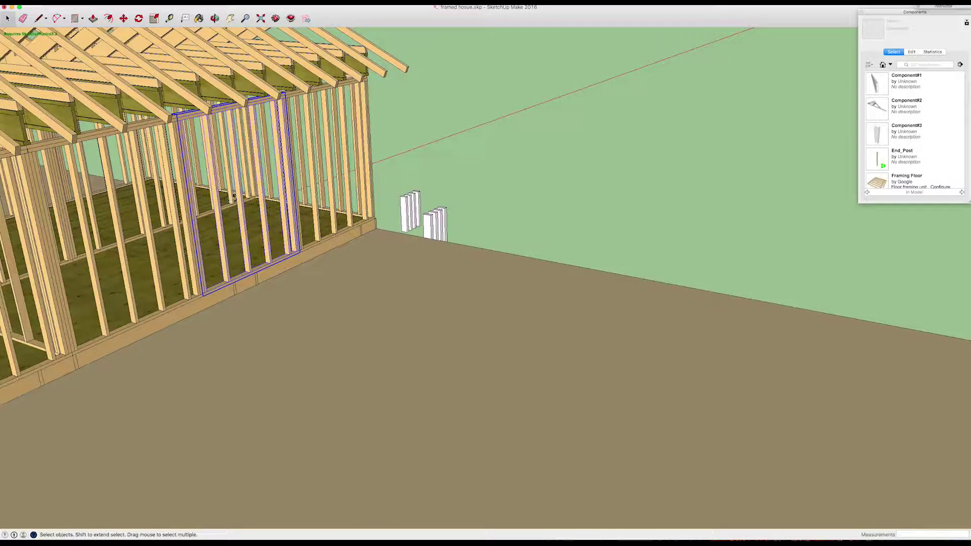
# Edit the second component post, pushing its top face down slightly and its side face in by 1/2", and close the component
pyautogui.scroll(10, 375, 217)
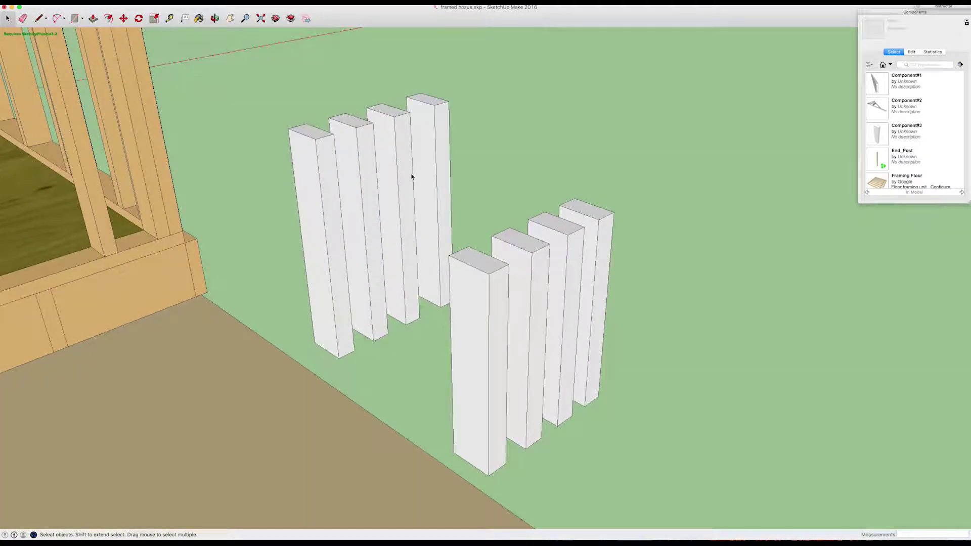
pyautogui.scroll(2, 440, 179)
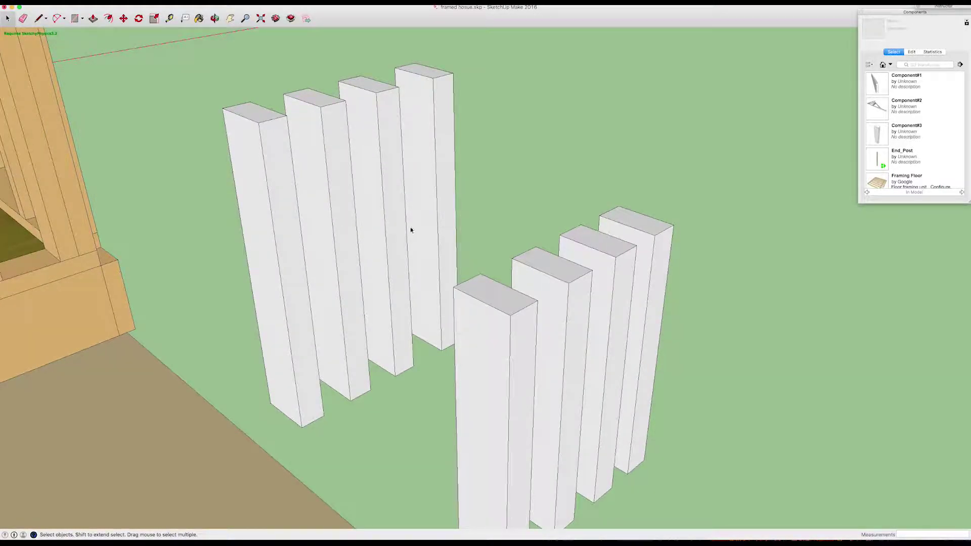
pyautogui.doubleClick(318, 132)
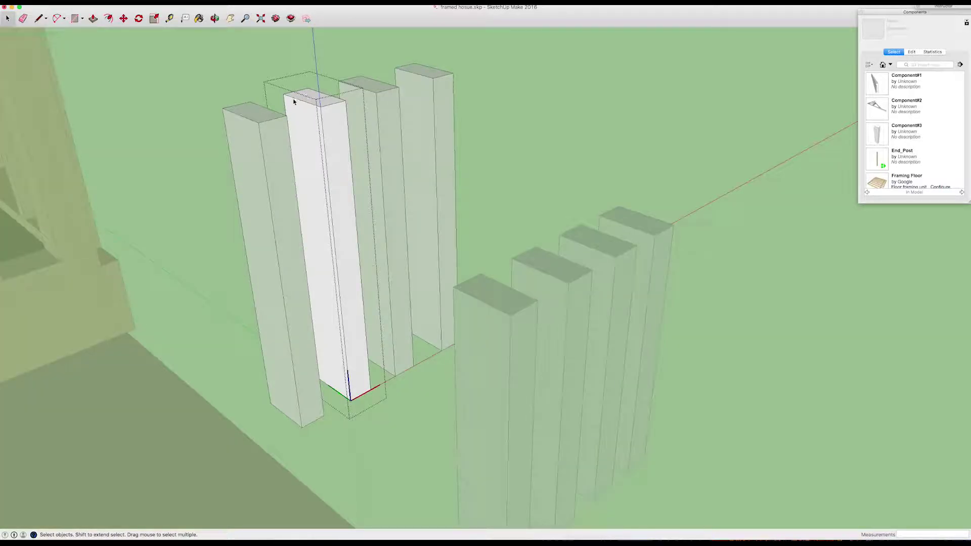
pyautogui.click(93, 18)
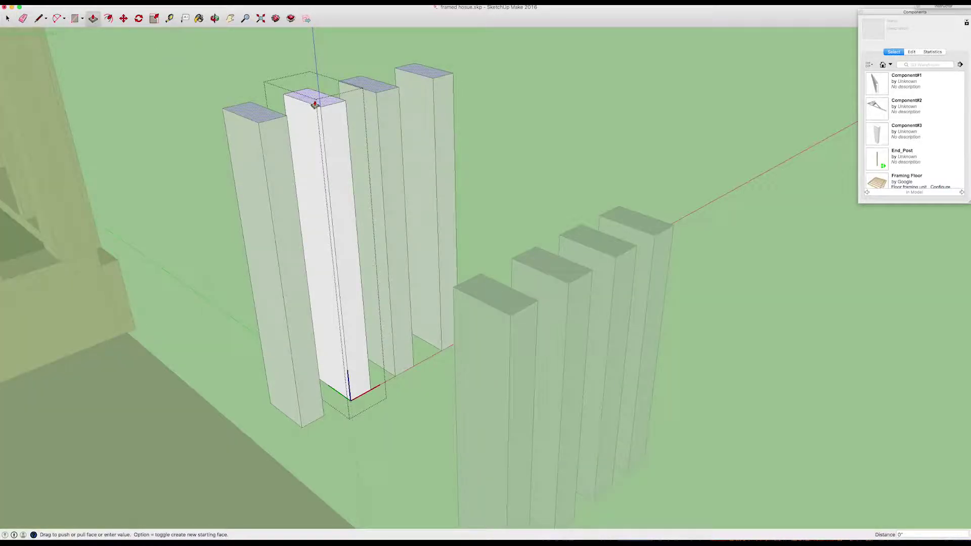
pyautogui.moveTo(314, 107)
pyautogui.mouseDown()
pyautogui.moveTo(329, 246)
pyautogui.moveTo(330, 166)
pyautogui.moveTo(321, 97)
pyautogui.moveTo(335, 260)
pyautogui.moveTo(327, 285)
pyautogui.moveTo(320, 113)
pyautogui.moveTo(332, 278)
pyautogui.moveTo(323, 123)
pyautogui.moveTo(319, 132)
pyautogui.moveTo(312, 112)
pyautogui.mouseUp()
pyautogui.moveTo(331, 146); pyautogui.dragTo(320, 169)
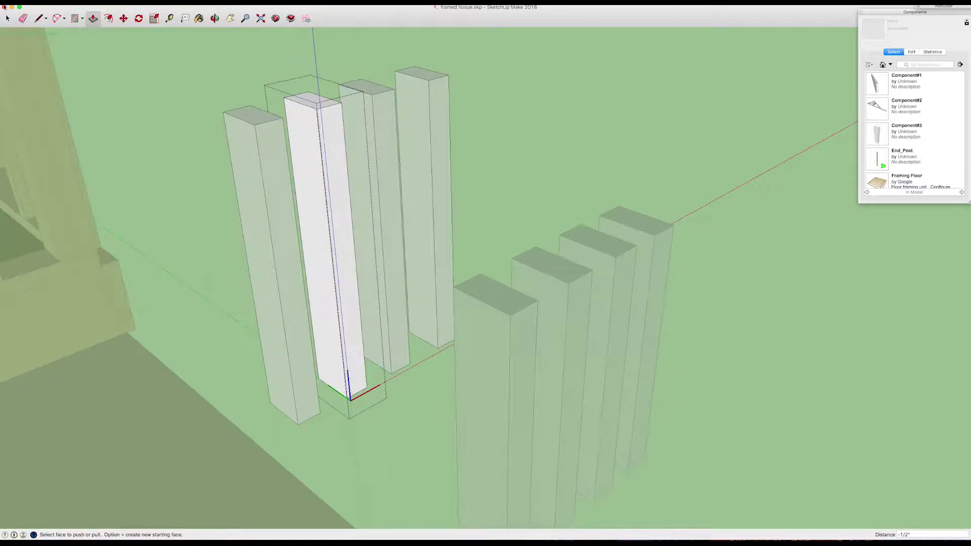
pyautogui.click(7, 19)
pyautogui.click(172, 122)
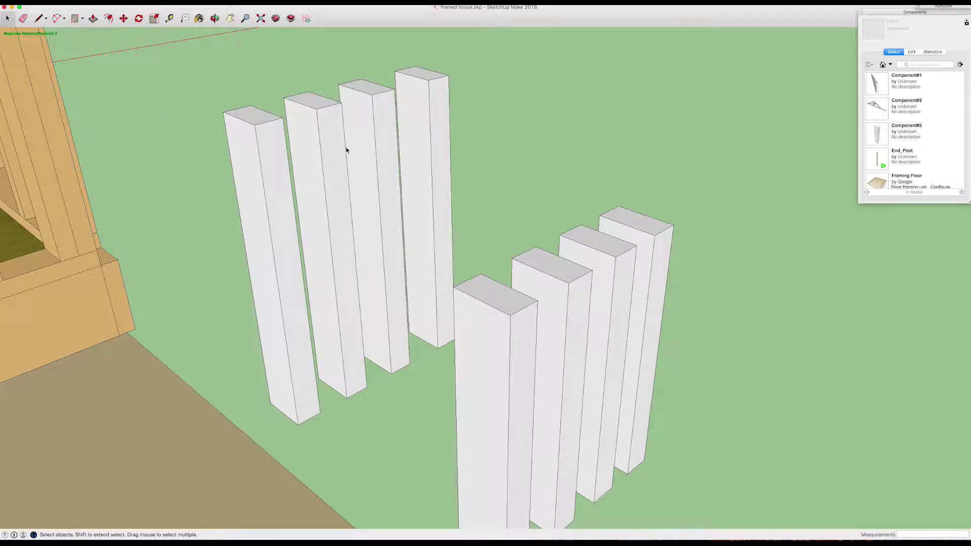
# Open the second grouped post for editing and push its top face down about 1' 1 7/16"
pyautogui.scroll(2, 388, 236)
pyautogui.scroll(-5, 388, 236)
pyautogui.moveTo(514, 338); pyautogui.dragTo(475, 308, button='middle')
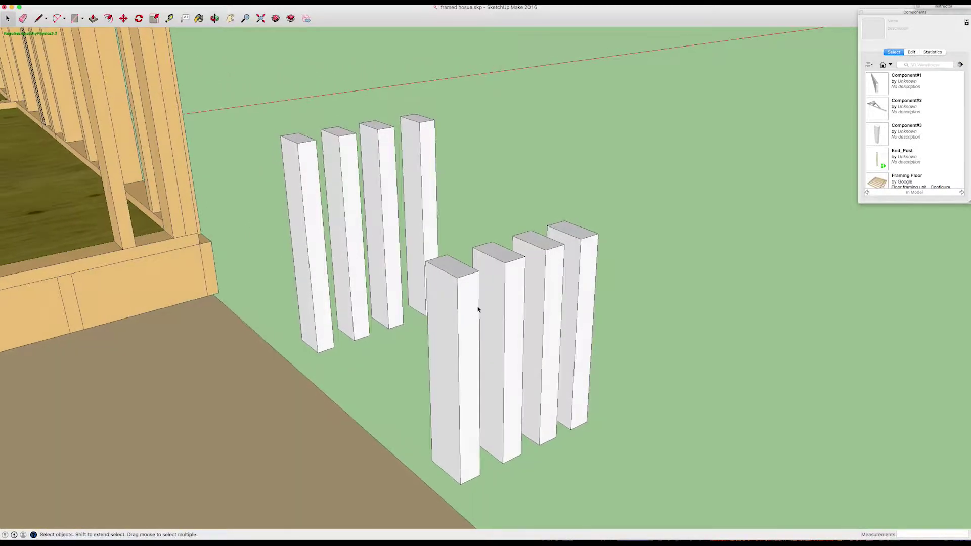
pyautogui.scroll(3, 489, 276)
pyautogui.doubleClick(488, 274)
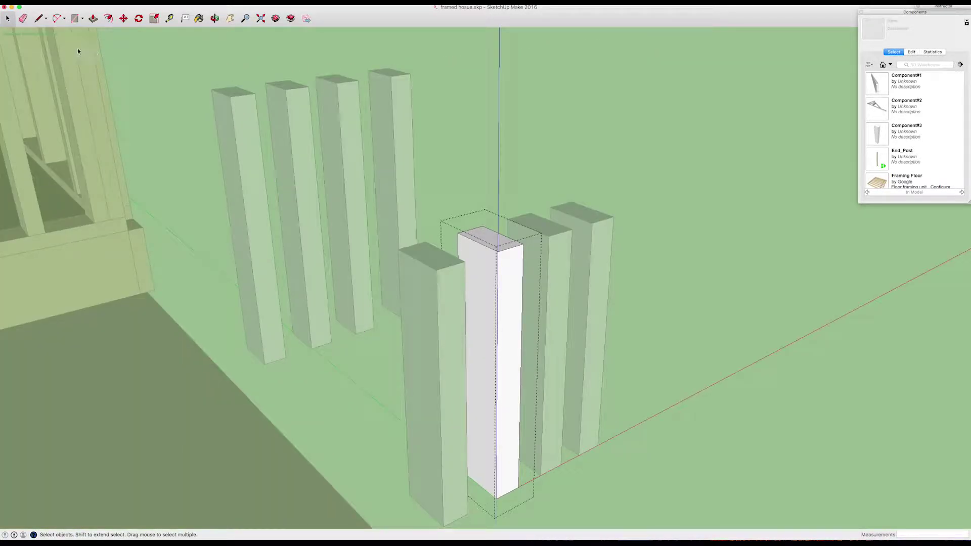
pyautogui.click(94, 19)
pyautogui.moveTo(488, 239); pyautogui.dragTo(495, 369)
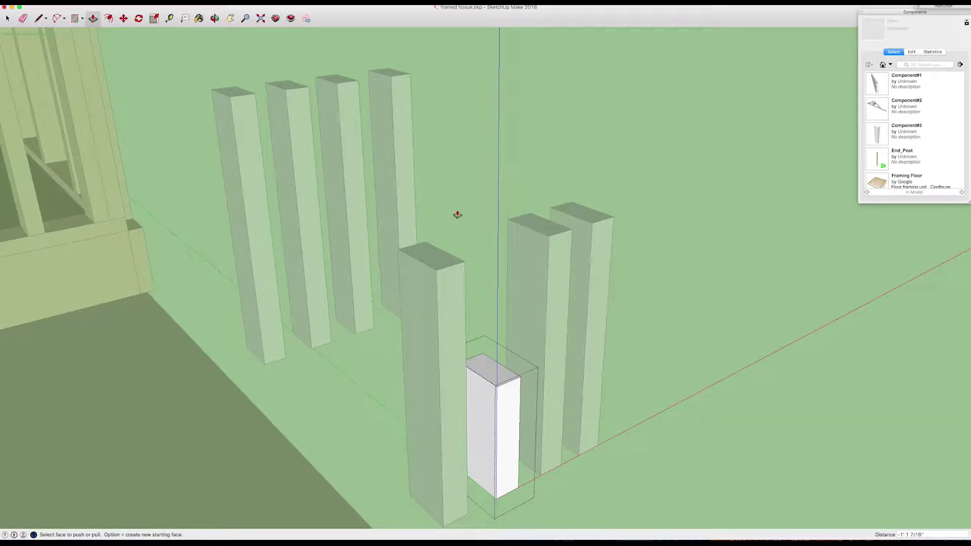
# Pull the front side face of the shortened grouped post outward about 8 3/8" and close the group
pyautogui.click(8, 19)
pyautogui.click(510, 397)
pyautogui.click(93, 19)
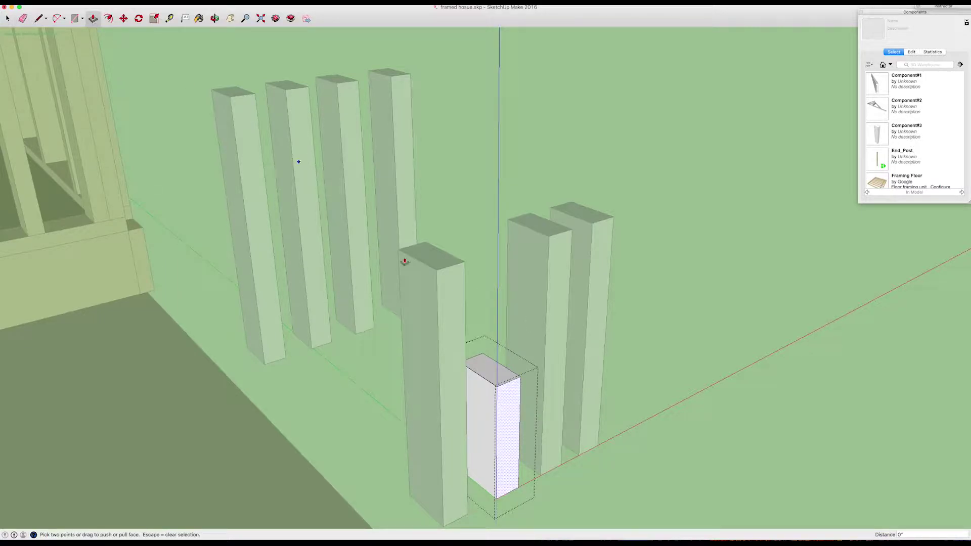
pyautogui.moveTo(509, 392); pyautogui.dragTo(531, 397)
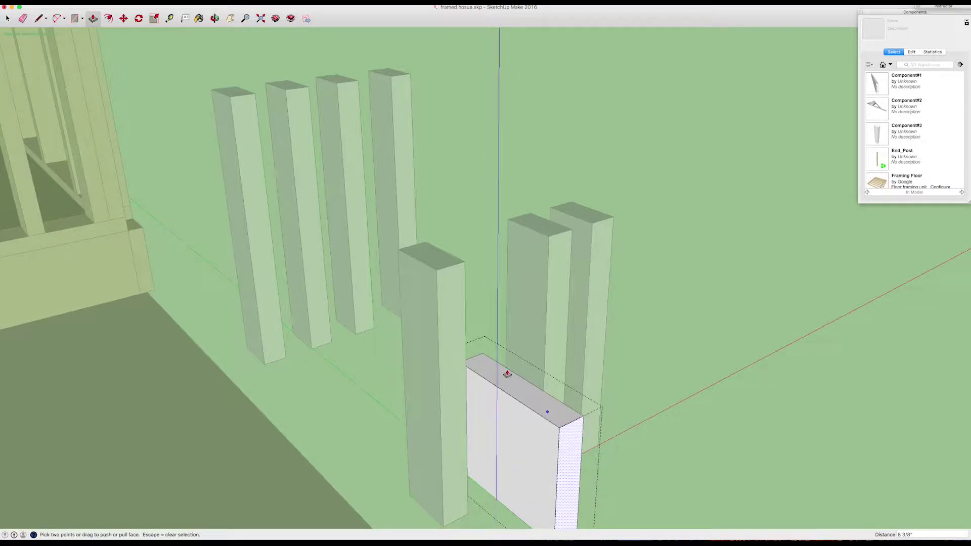
pyautogui.press('space')
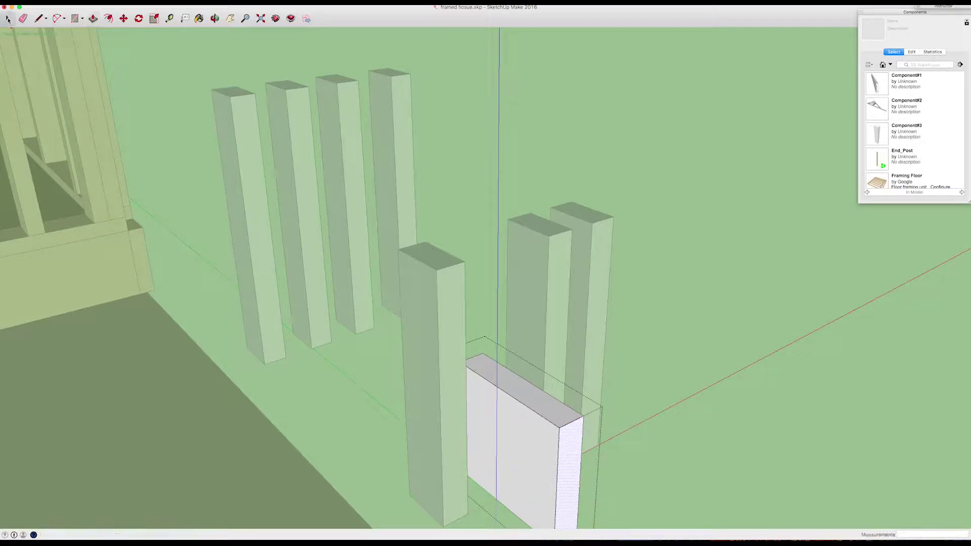
pyautogui.click(459, 130)
# Examine the row of component posts against the row of grouped posts to compare how the edits affected each
pyautogui.scroll(3, 422, 319)
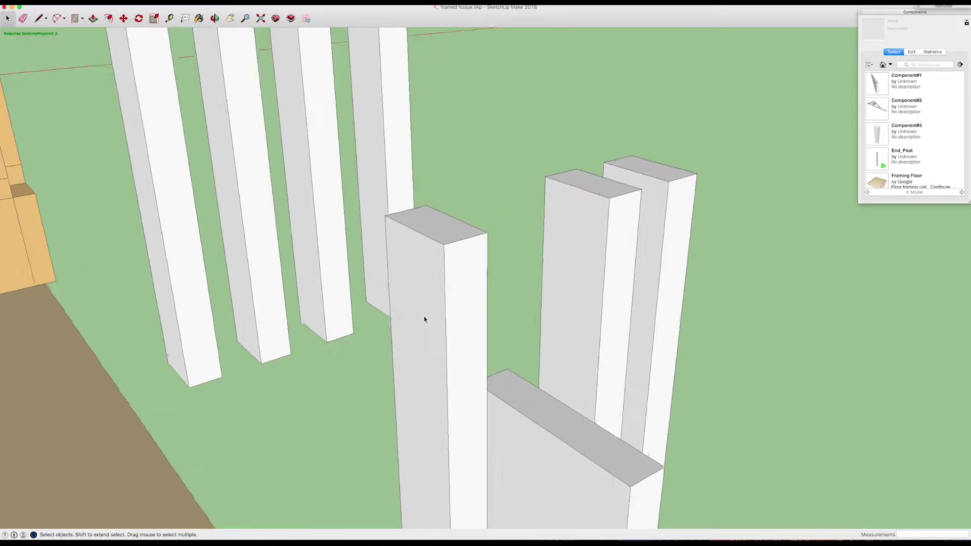
pyautogui.scroll(-5, 423, 317)
pyautogui.moveTo(424, 316); pyautogui.dragTo(520, 342, button='middle')
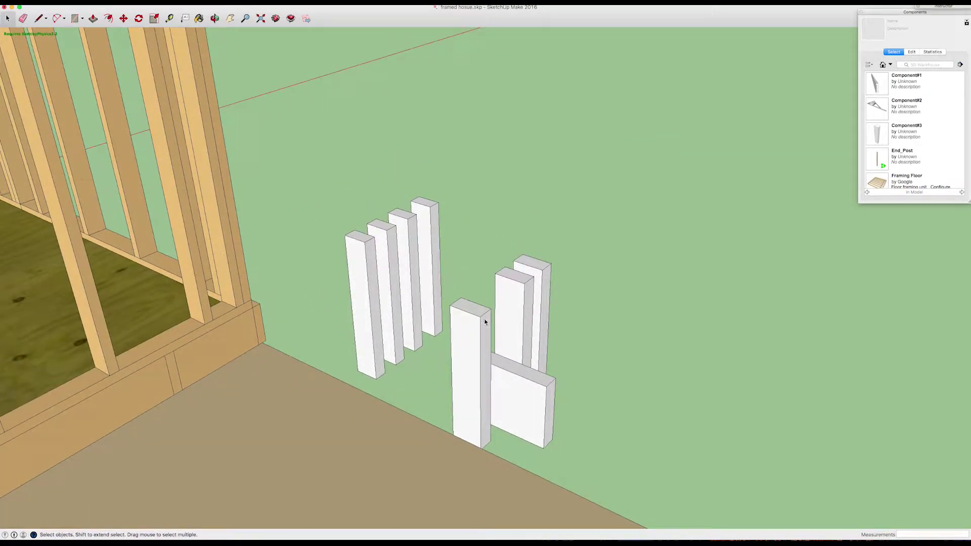
pyautogui.moveTo(399, 233); pyautogui.dragTo(379, 268, button='middle')
pyautogui.click(361, 249)
pyautogui.click(462, 334)
pyautogui.click(472, 294)
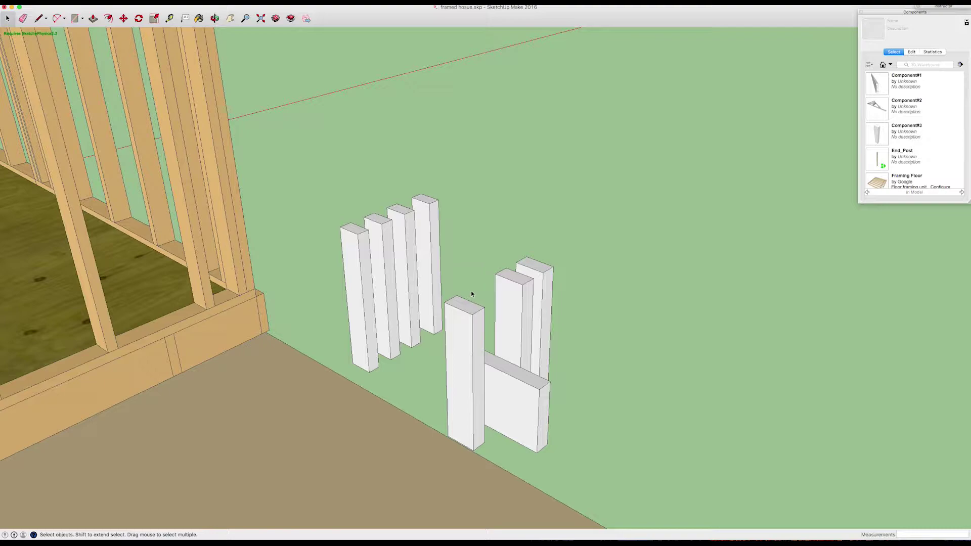
pyautogui.click(360, 249)
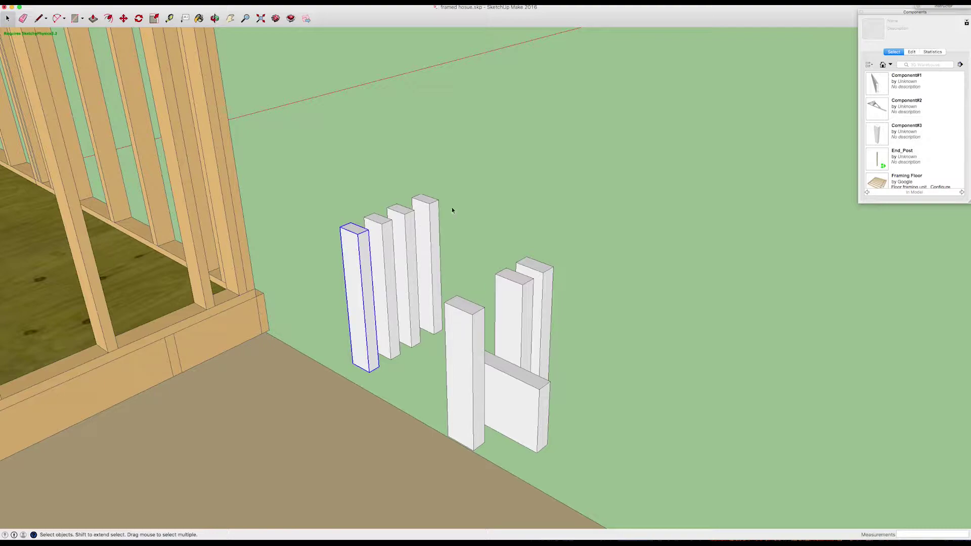
# Make the second component post in the row unique
pyautogui.click(388, 242)
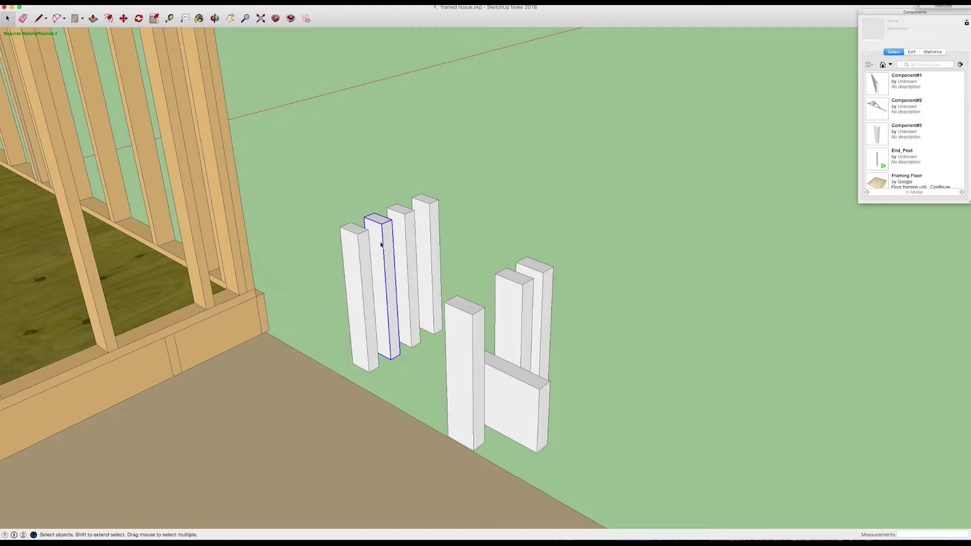
pyautogui.rightClick(381, 244)
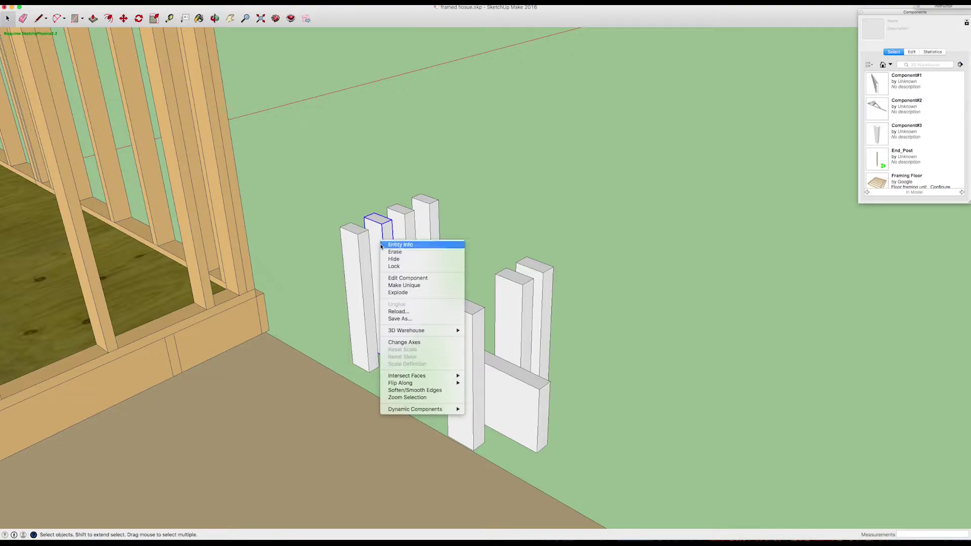
pyautogui.click(410, 286)
# Edit the unique second component post, pushing its top face down to roughly half height, and close the component
pyautogui.doubleClick(381, 241)
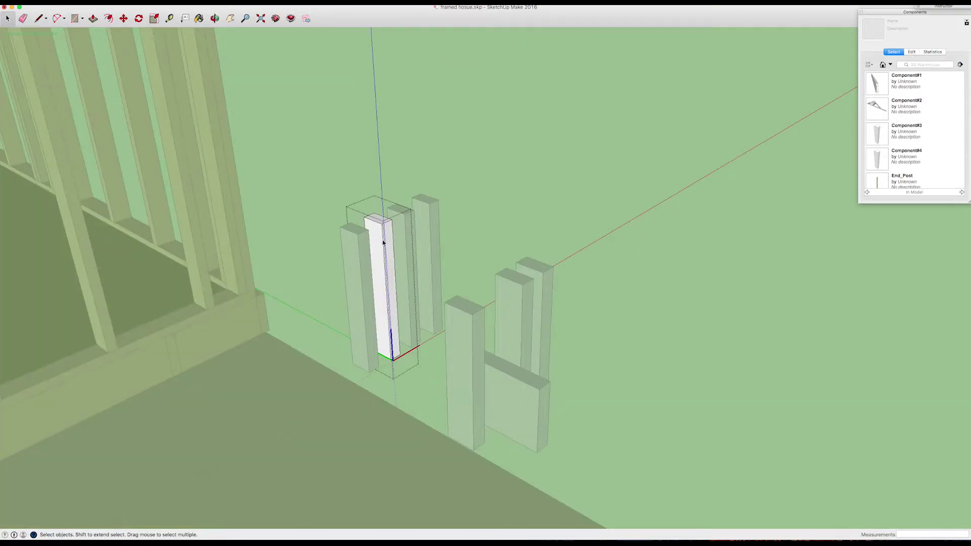
pyautogui.click(93, 18)
pyautogui.moveTo(381, 221); pyautogui.dragTo(389, 296)
pyautogui.click(11, 19)
pyautogui.click(322, 176)
pyautogui.click(392, 318)
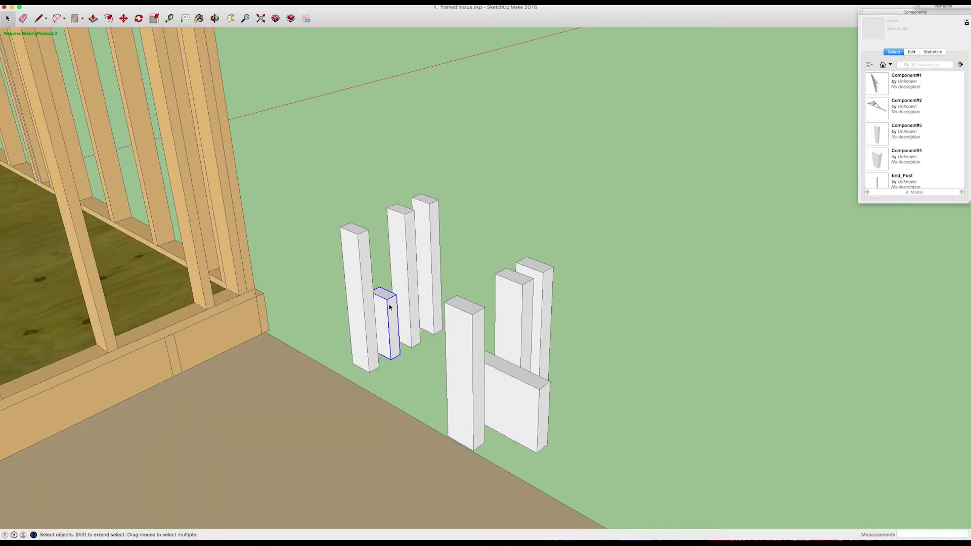
# Edit the first component post, pushing its top face down about 2 5/16", and close the component
pyautogui.click(350, 240)
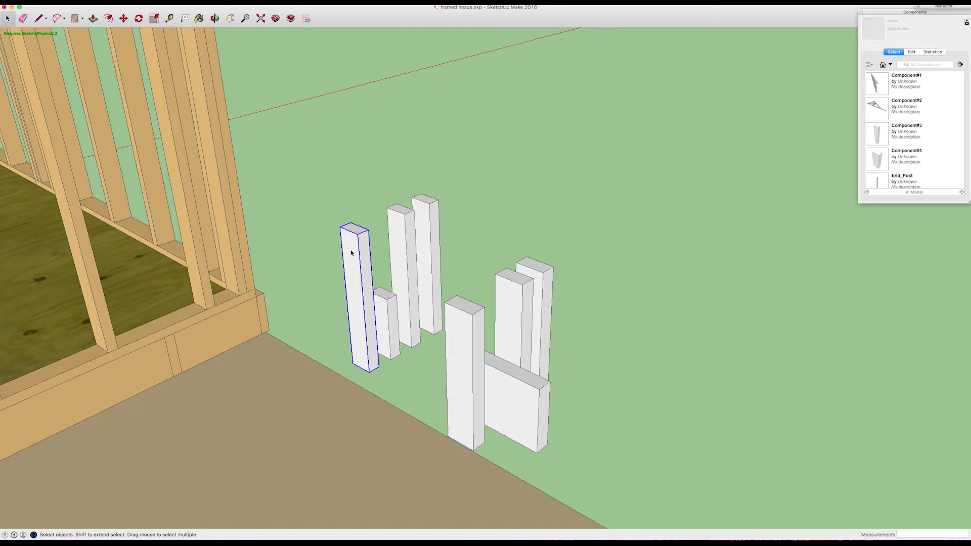
pyautogui.doubleClick(351, 251)
pyautogui.click(353, 230)
pyautogui.click(355, 245)
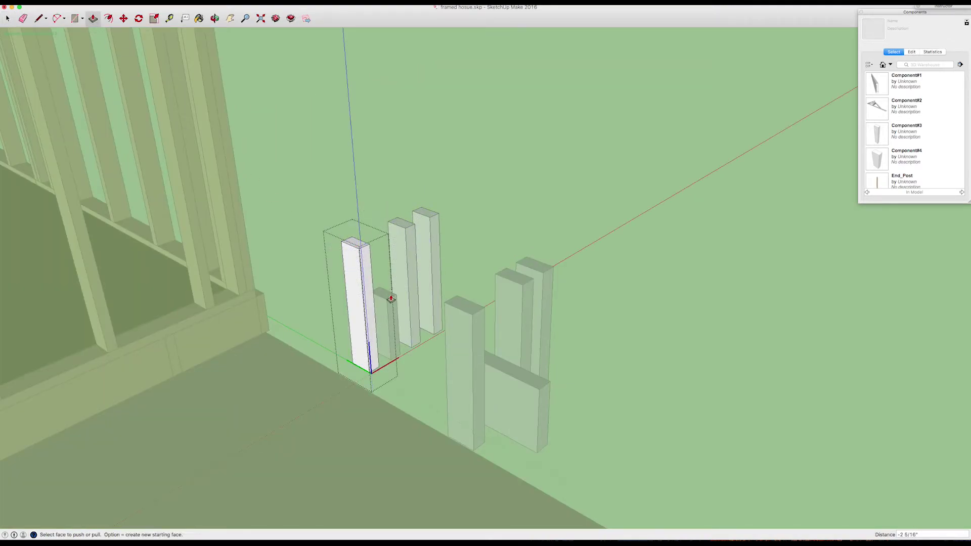
pyautogui.press('space')
pyautogui.click(326, 178)
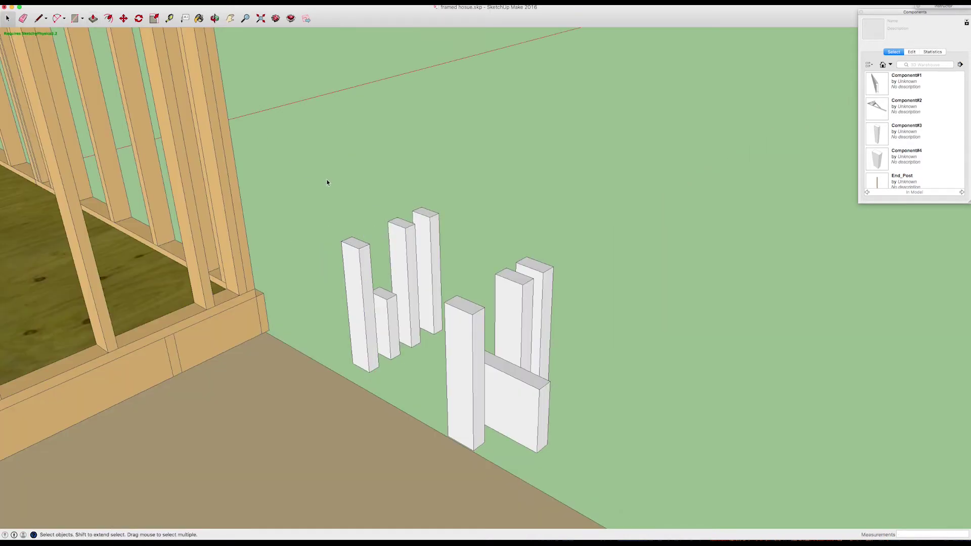
# View the whole framed house together with the edited posts behind it
pyautogui.scroll(-10, 414, 293)
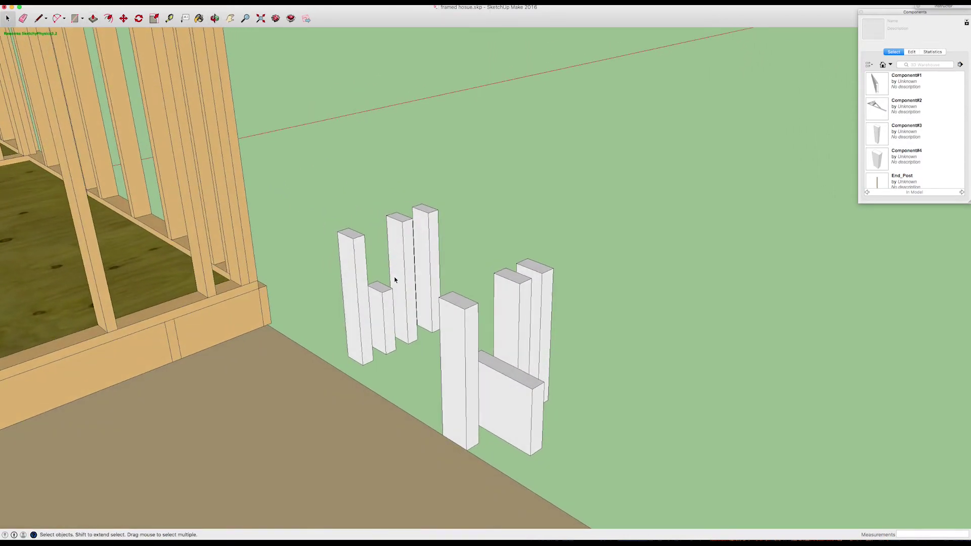
pyautogui.scroll(-4, 373, 288)
pyautogui.moveTo(375, 289); pyautogui.dragTo(424, 255, button='middle')
pyautogui.scroll(-1, 431, 277)
pyautogui.keyDown('shift'); pyautogui.moveTo(115, 314); pyautogui.dragTo(270, 263, button='middle'); pyautogui.keyUp('shift')
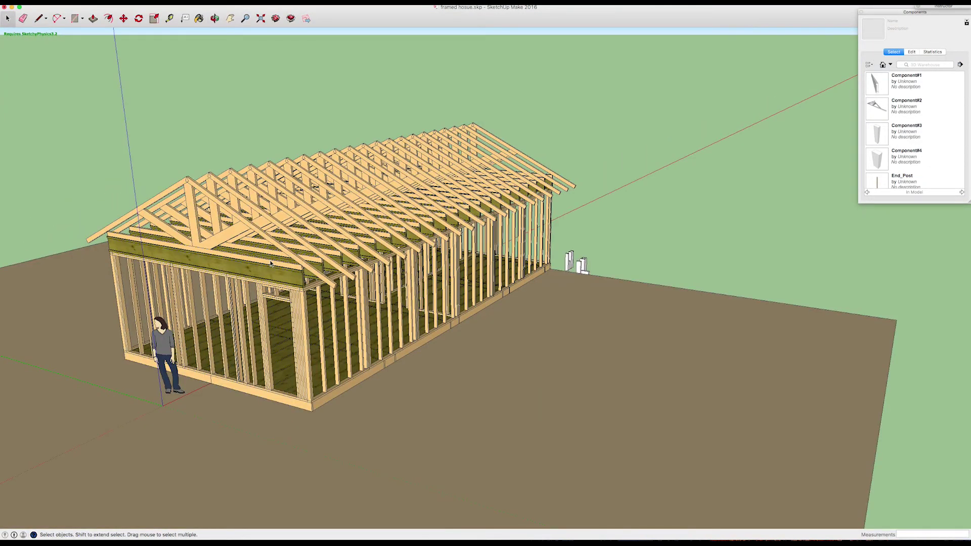